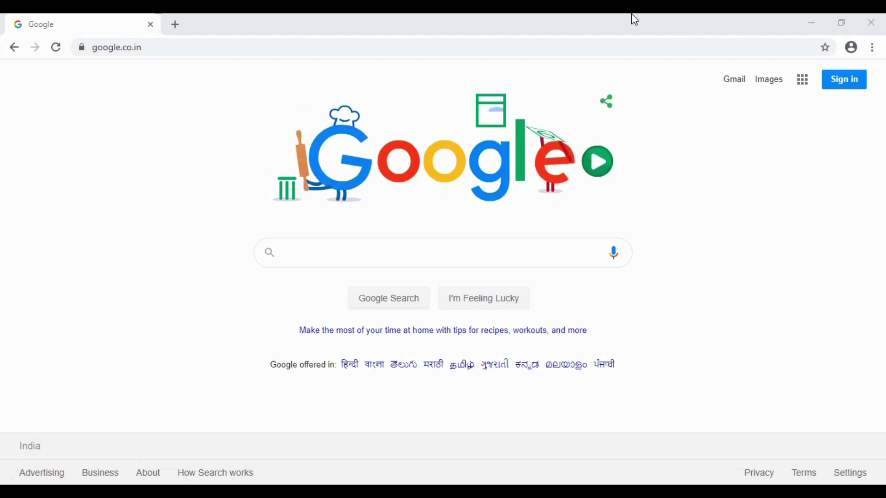
Go to gst.optotax.com in Chrome to reach the Optotax login page
{"action": "left_click", "coordinate": [176, 51]}
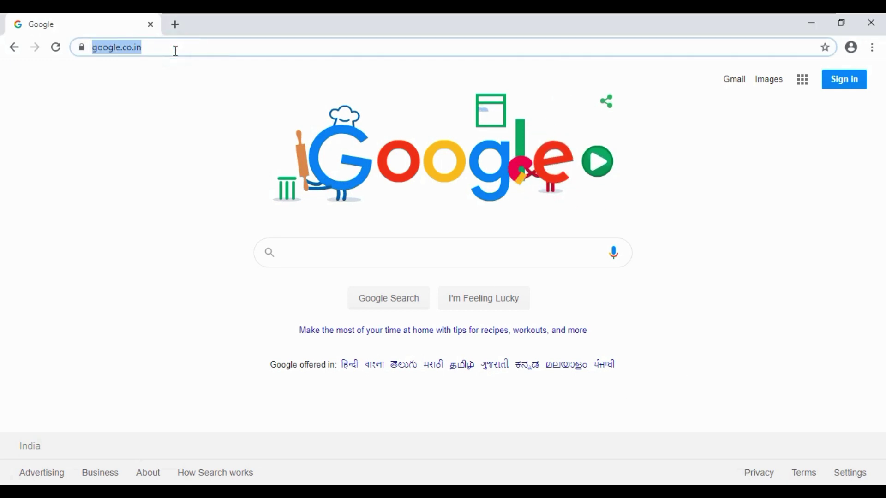
{"action": "type", "text": "gst.opto"}
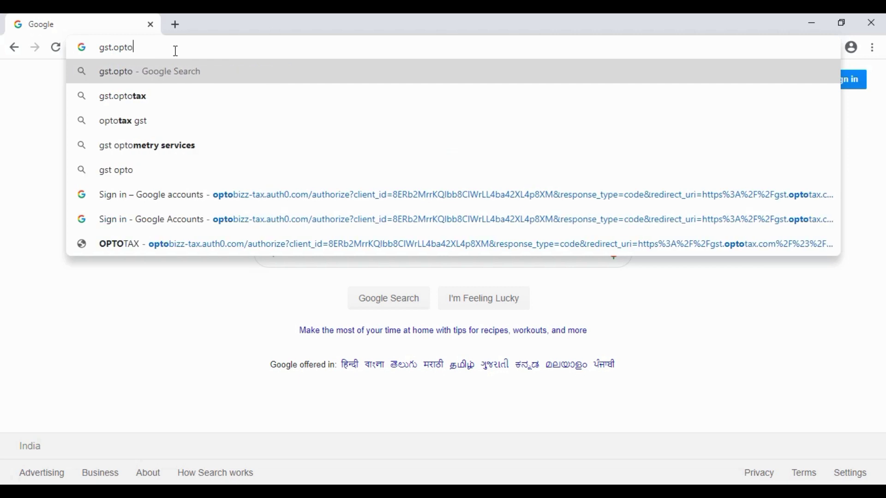
{"action": "type", "text": "tax.com"}
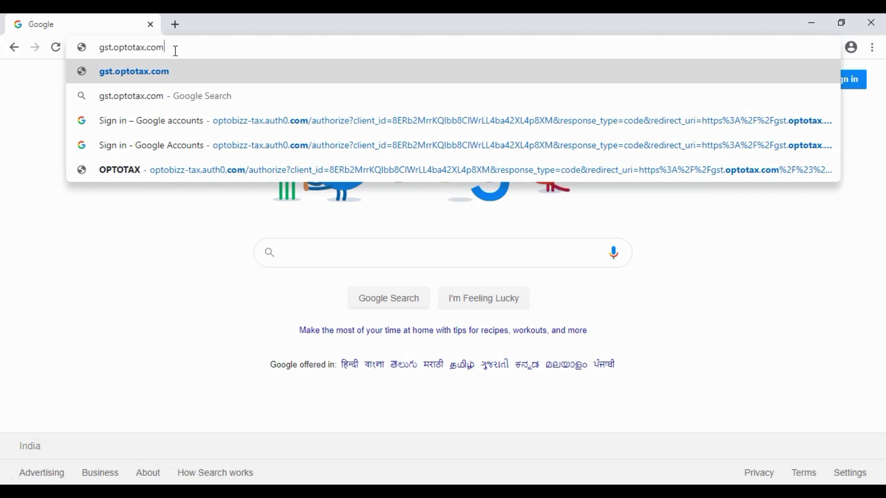
{"action": "key", "text": "Return"}
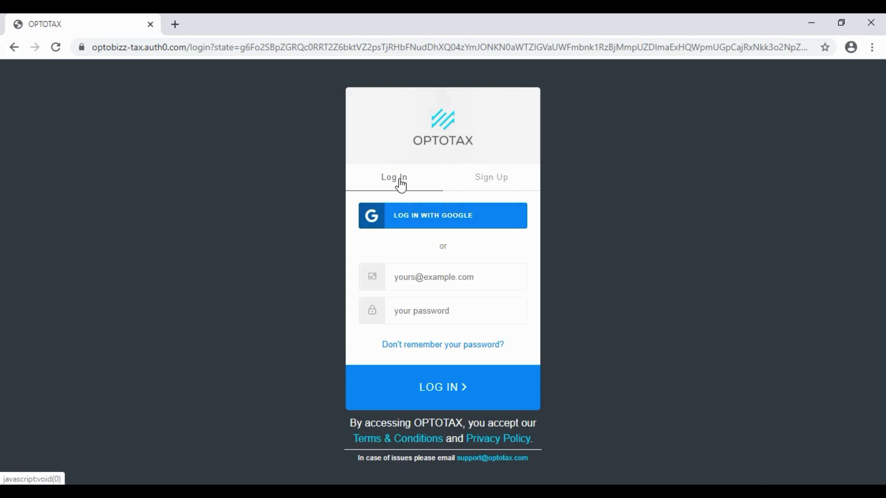
Bring up the Sign Up form, backing out of Google sign-up, and focus the email field
{"action": "left_click", "coordinate": [498, 184]}
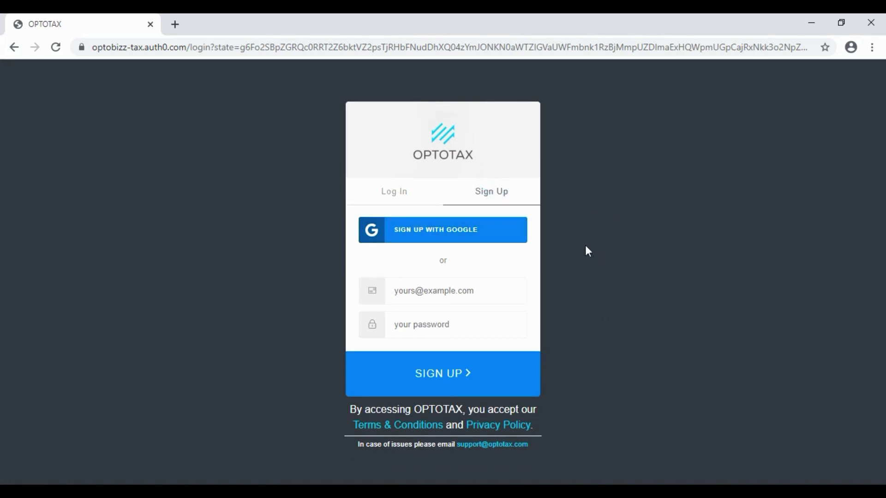
{"action": "left_click", "coordinate": [502, 237]}
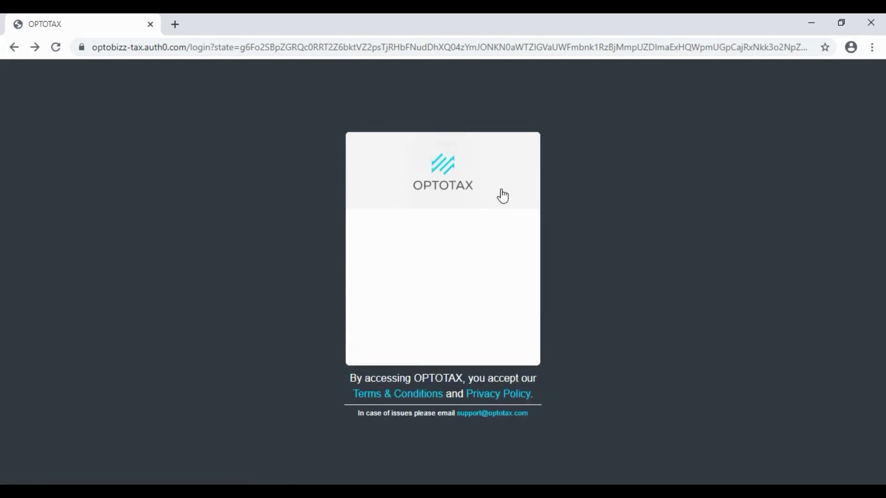
{"action": "left_click", "coordinate": [493, 181]}
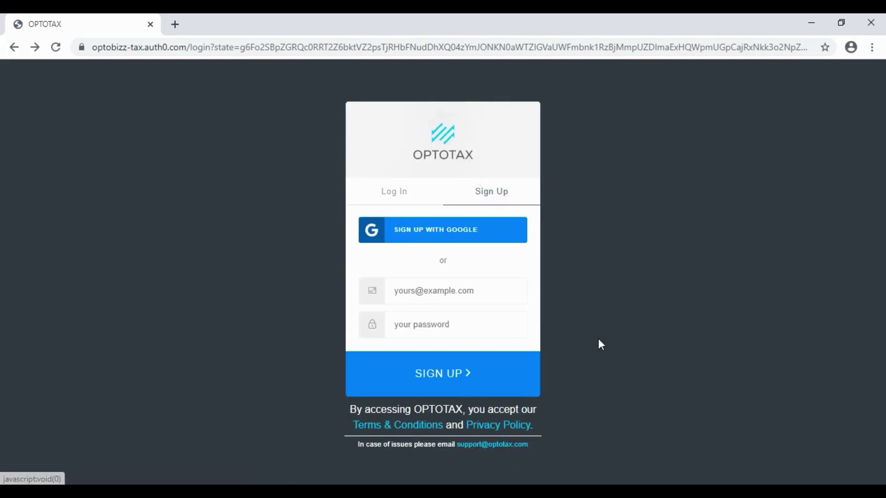
{"action": "left_click", "coordinate": [487, 289]}
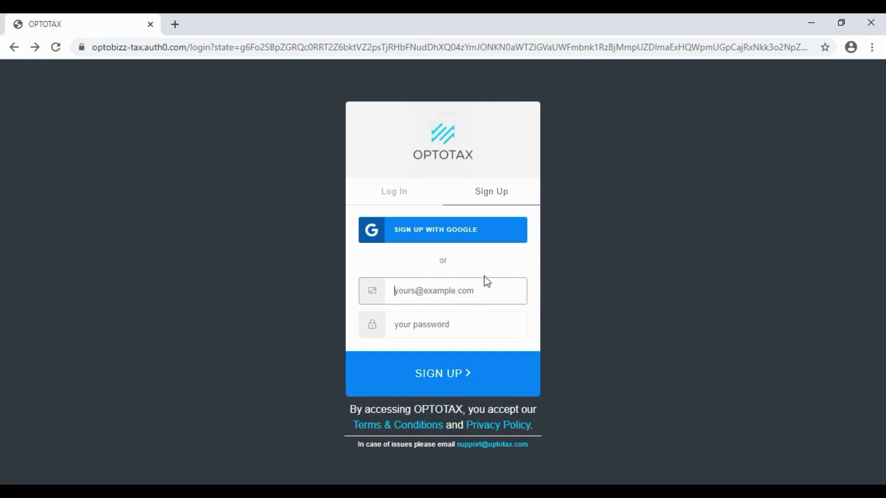
Enter the account's e-mail address and a rule-compliant password, then submit SIGN UP
{"action": "left_click", "coordinate": [476, 291]}
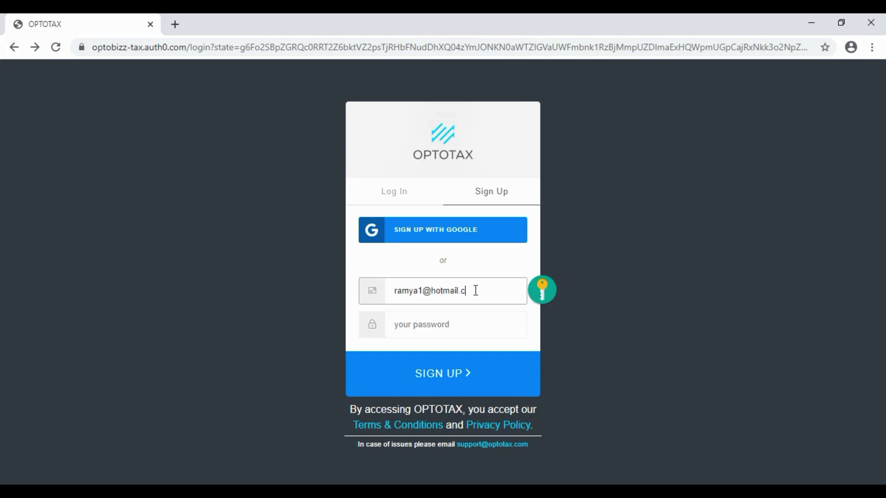
{"action": "left_click", "coordinate": [487, 335]}
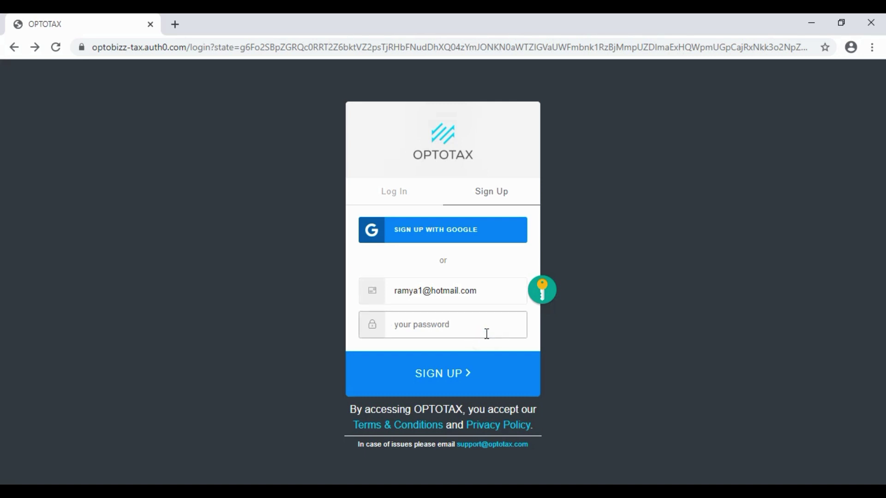
{"action": "type", "text": "••"}
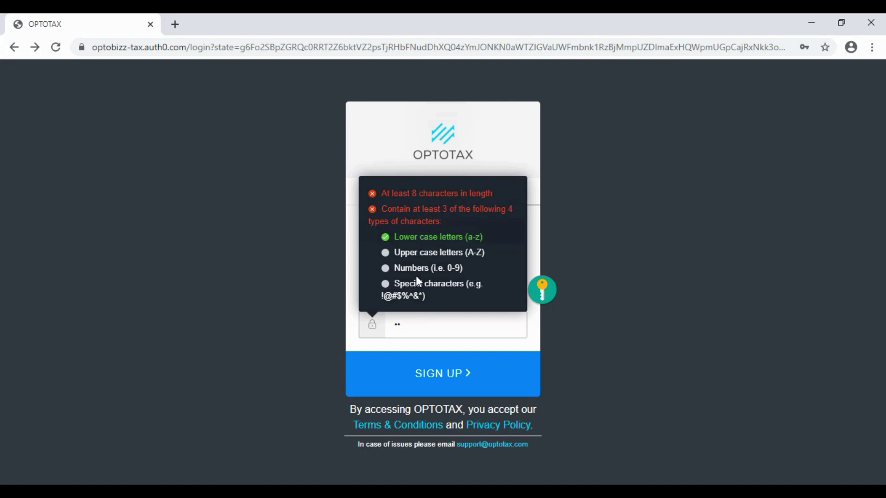
{"action": "left_click", "coordinate": [440, 324]}
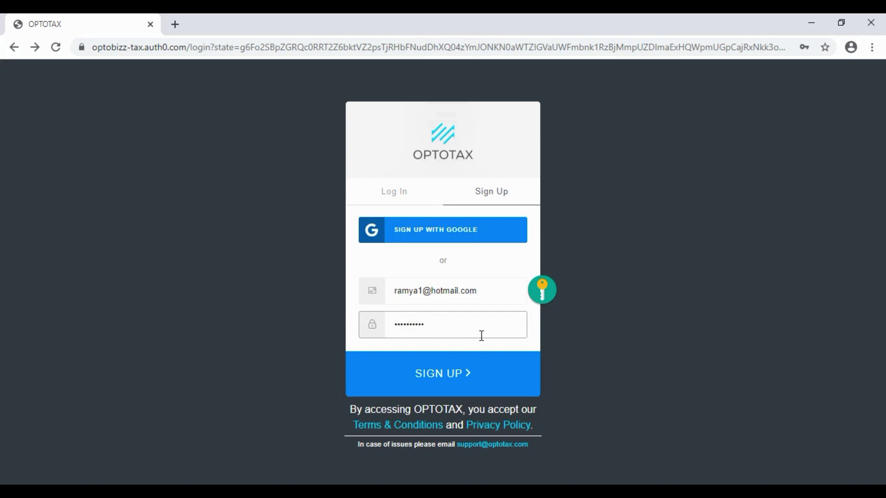
{"action": "left_click", "coordinate": [464, 374]}
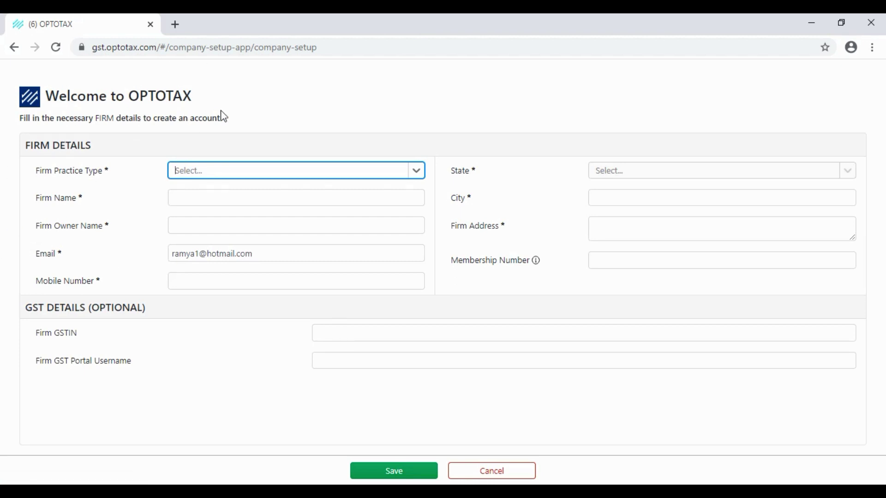
Choose CA / CWA / CS / CMA as the firm practice type and type the firm's name
{"action": "left_click", "coordinate": [219, 178]}
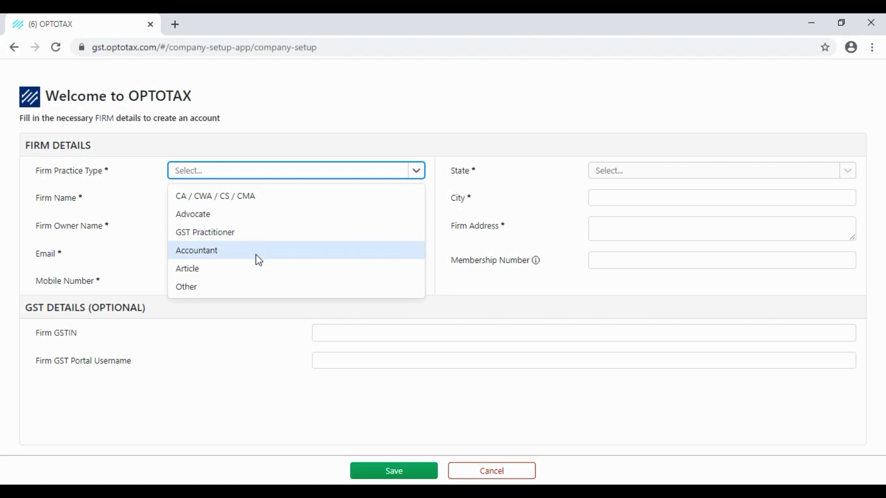
{"action": "left_click", "coordinate": [233, 196]}
{"action": "left_click", "coordinate": [246, 193]}
{"action": "left_click", "coordinate": [245, 194]}
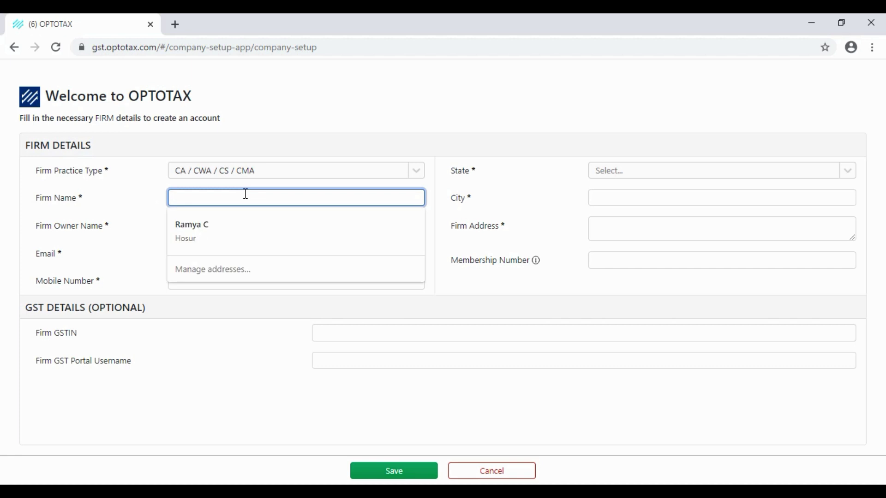
{"action": "type", "text": "Ramya & Co"}
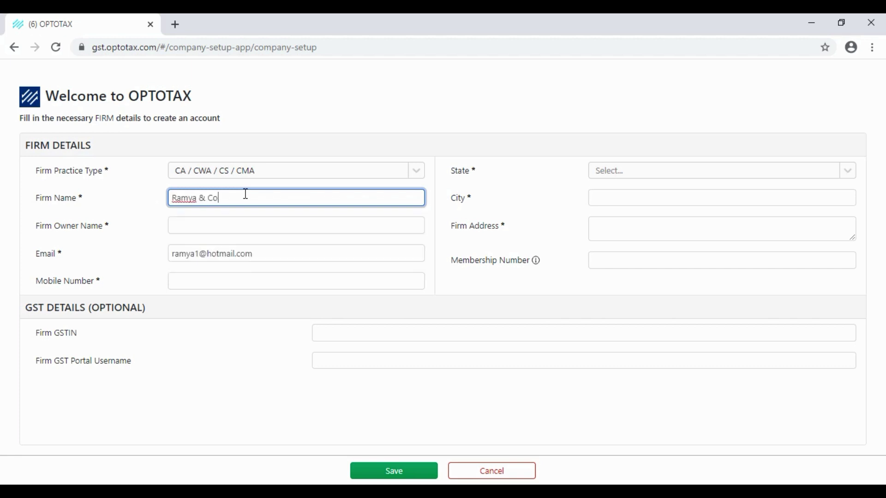
Enter the firm owner's name and mobile number, skipping the prefilled e-mail
{"action": "left_click", "coordinate": [230, 222]}
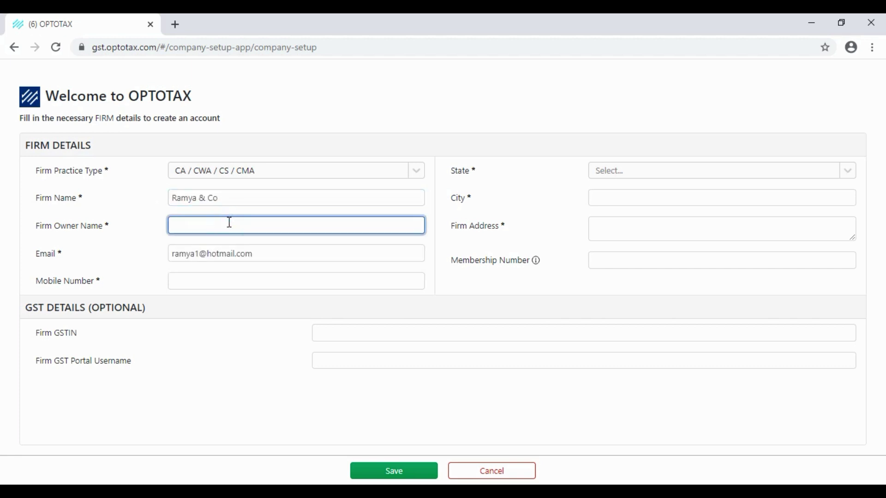
{"action": "type", "text": "Ms. Ramya"}
{"action": "left_click", "coordinate": [259, 254]}
{"action": "left_click", "coordinate": [221, 284]}
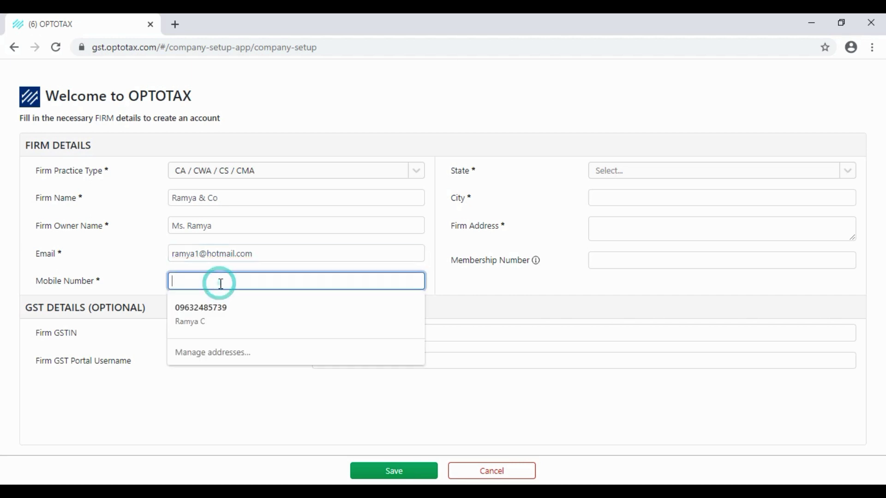
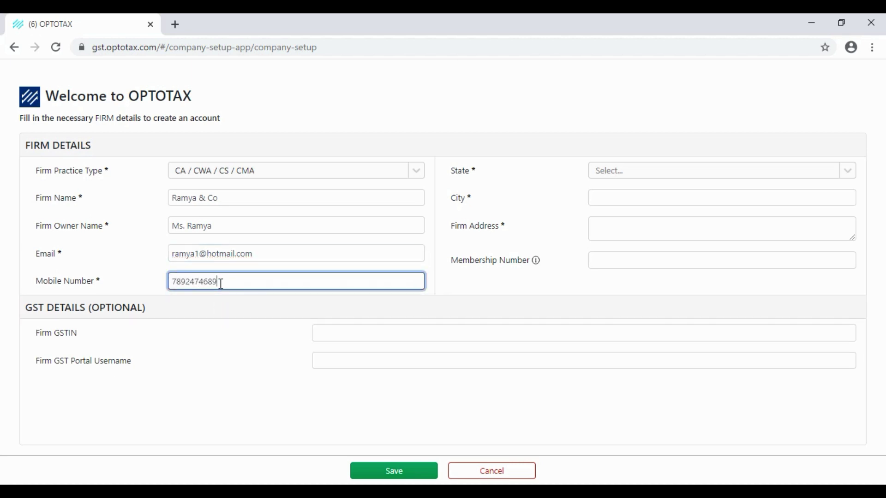
Pick Tamil Nadu as the state, enter Madurai as the city, and fill in the firm address
{"action": "left_click", "coordinate": [615, 171]}
{"action": "type", "text": "tamil"}
{"action": "key", "text": "Return"}
{"action": "left_click", "coordinate": [612, 194]}
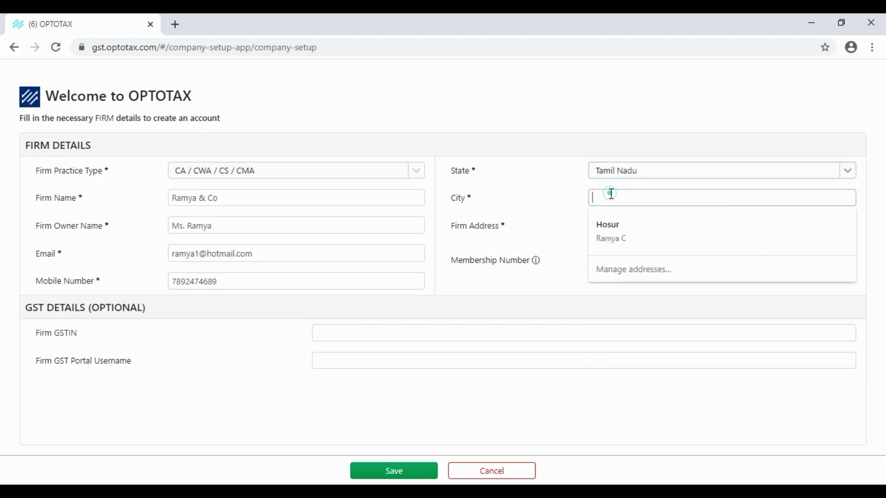
{"action": "type", "text": "Madurai"}
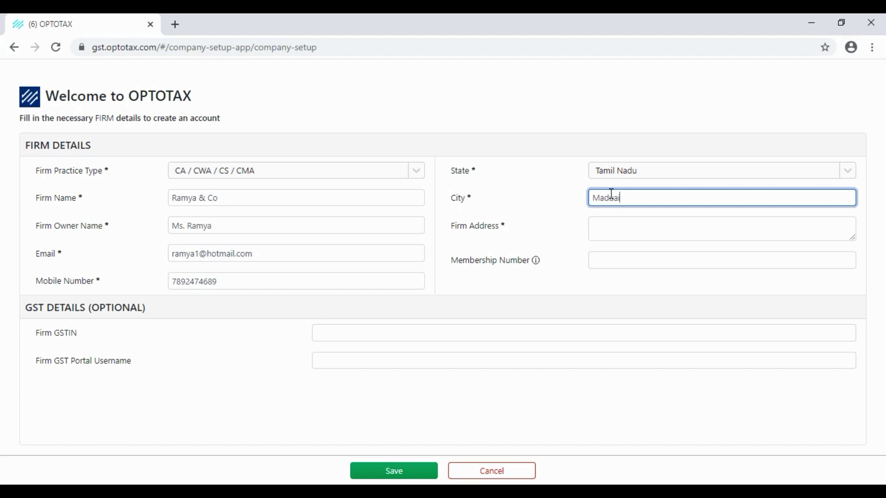
{"action": "left_click", "coordinate": [627, 232]}
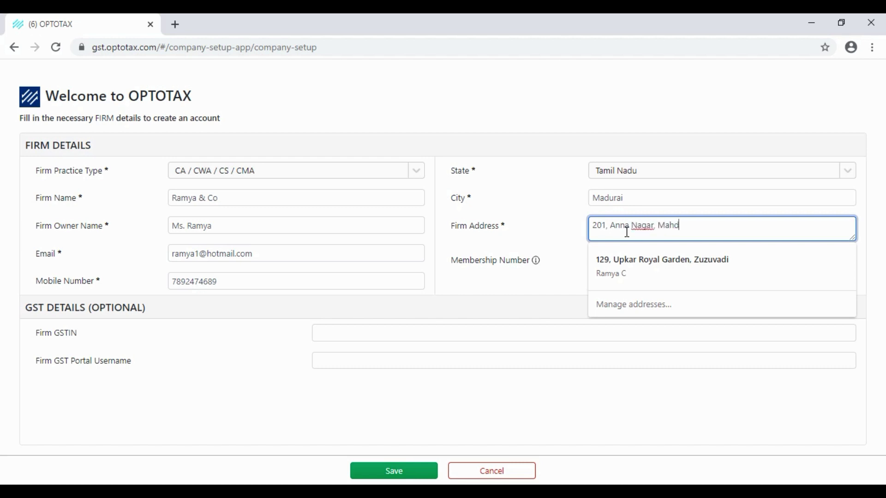
{"action": "left_click", "coordinate": [534, 230]}
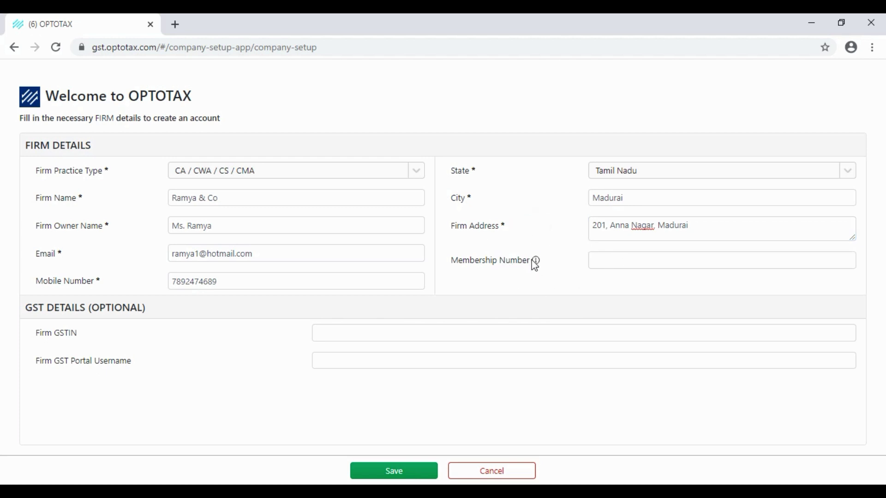
Enter the firm's membership number and leave the optional Firm GSTIN field empty
{"action": "left_click", "coordinate": [629, 265]}
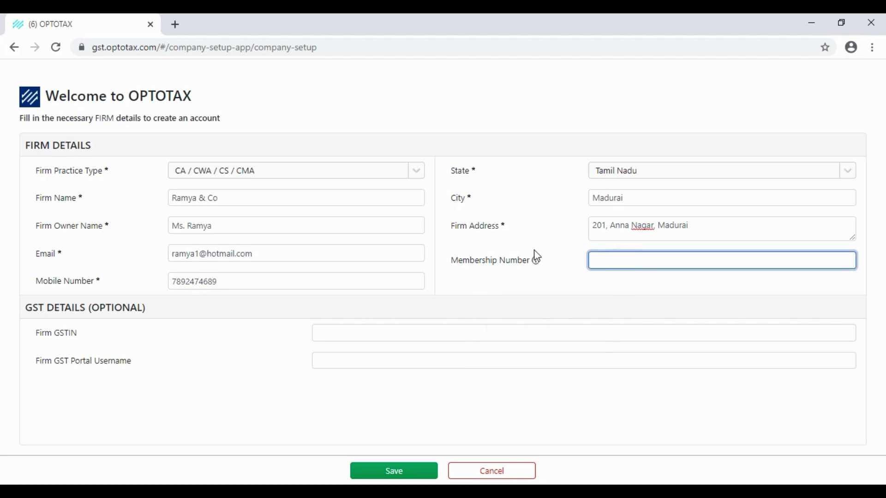
{"action": "mouse_move", "coordinate": [536, 259]}
{"action": "left_click", "coordinate": [613, 260]}
{"action": "mouse_move", "coordinate": [536, 260]}
{"action": "left_click", "coordinate": [329, 335]}
{"action": "left_click", "coordinate": [229, 343]}
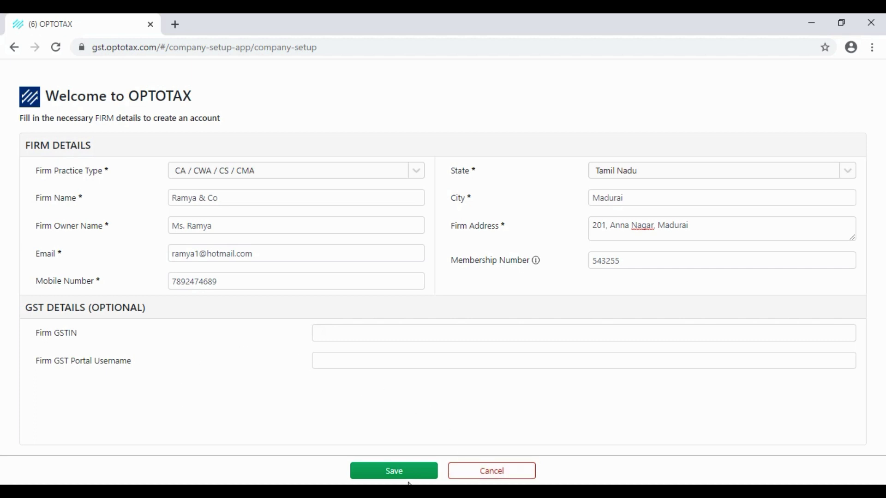
Submit the completed firm details form with the green Save button
{"action": "left_click", "coordinate": [395, 472]}
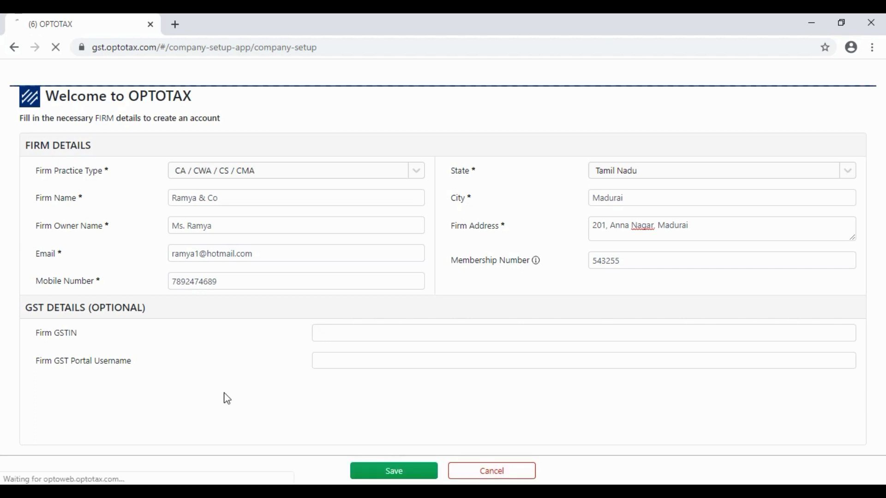